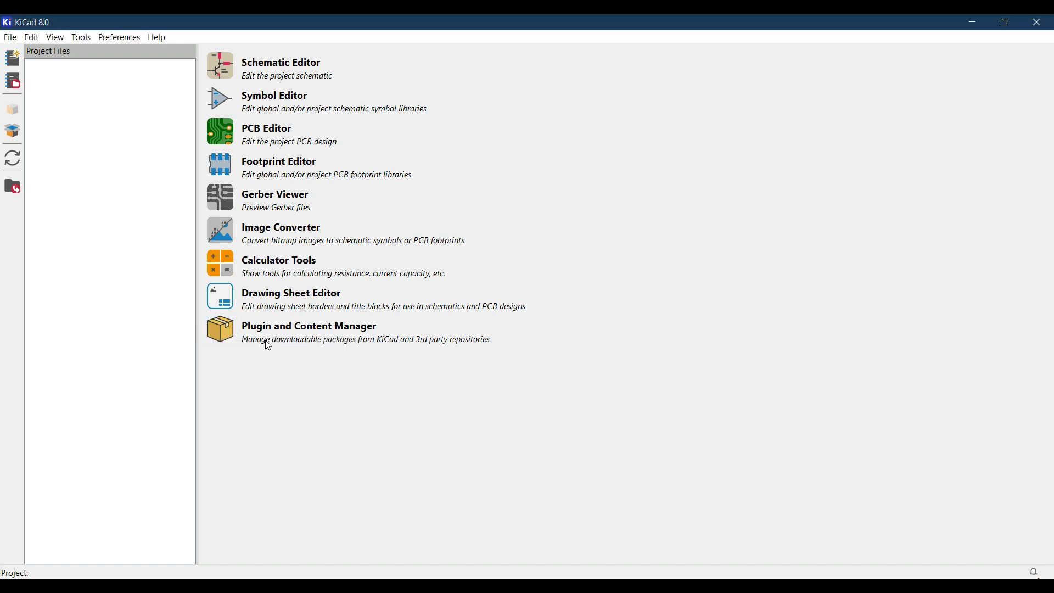
Open the Plugin and Content Manager and look through its library, color theme and plugin categories.
click(229, 334)
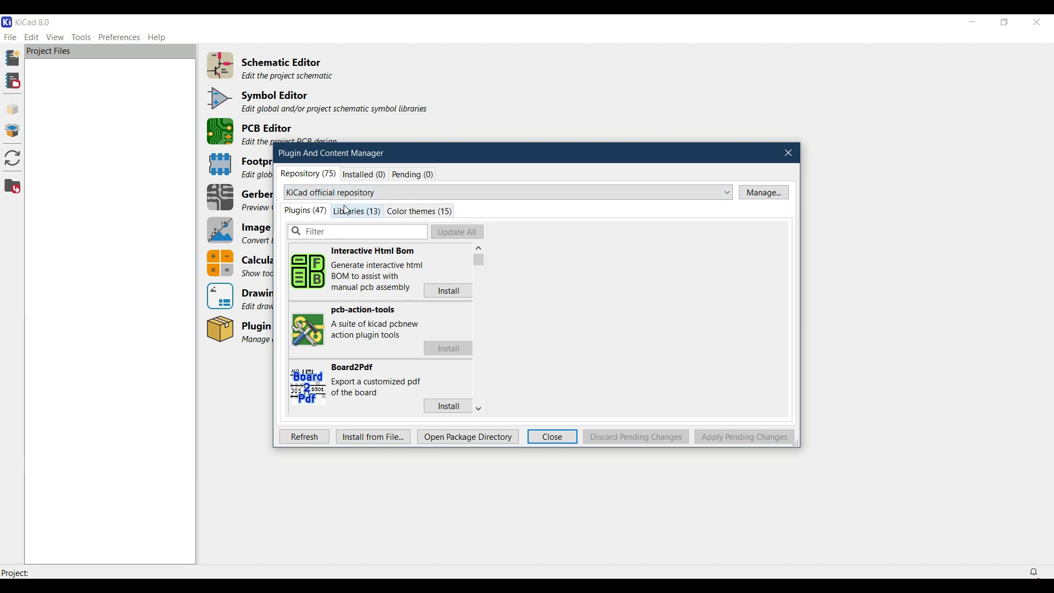
click(359, 212)
click(445, 213)
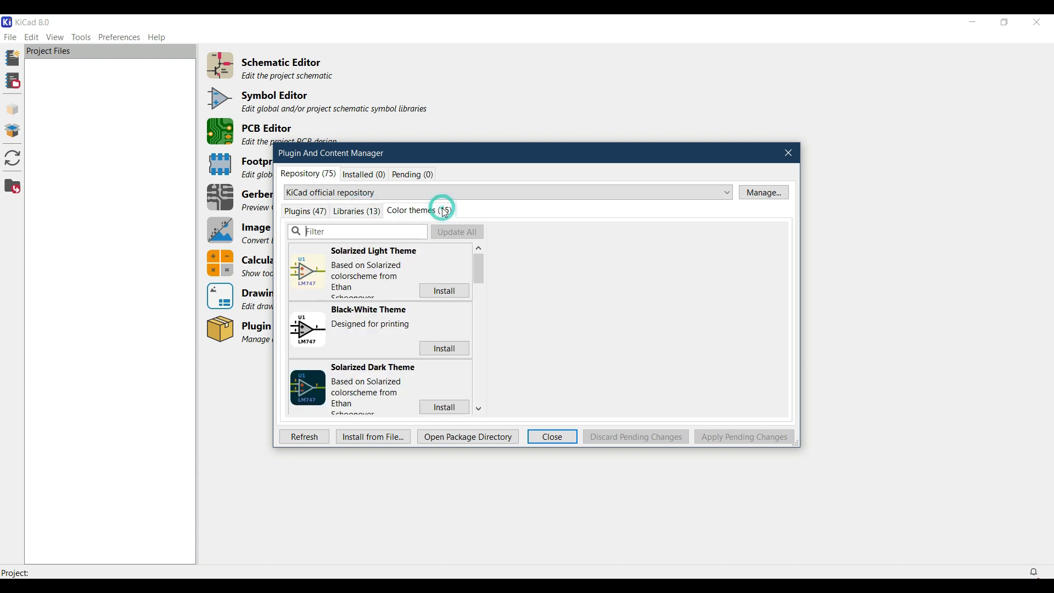
click(318, 212)
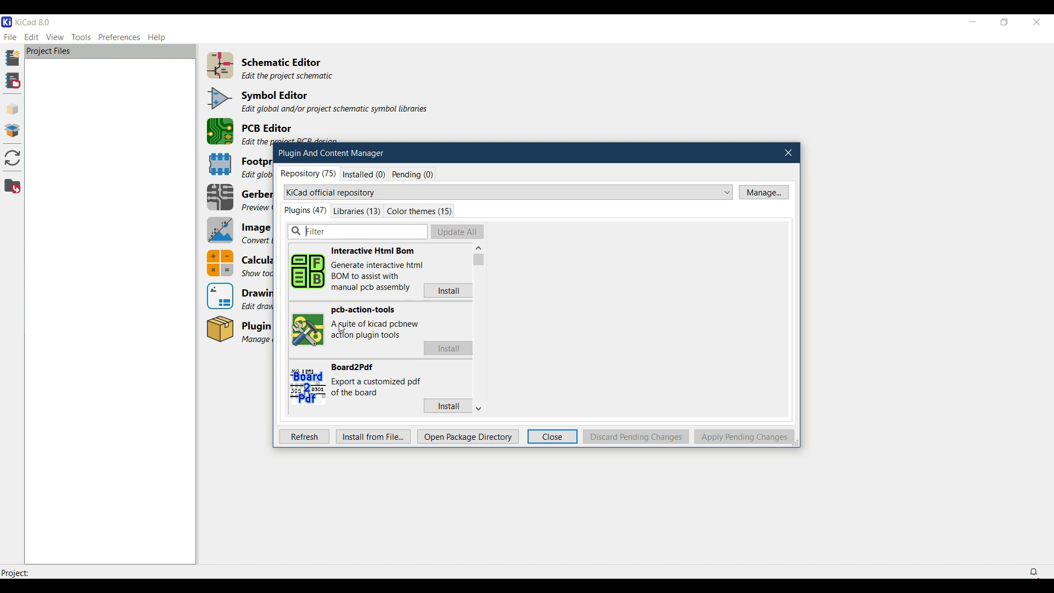
Browse the available plugins, viewing the descriptions of Board2Pdf and KiKit.
scroll(357, 296, down, 1)
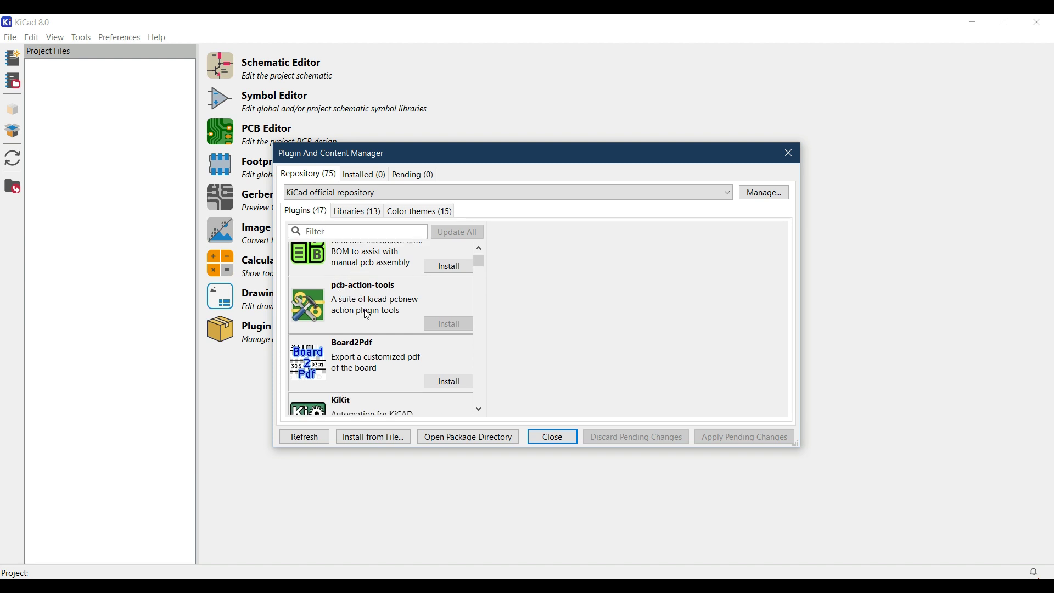
click(357, 355)
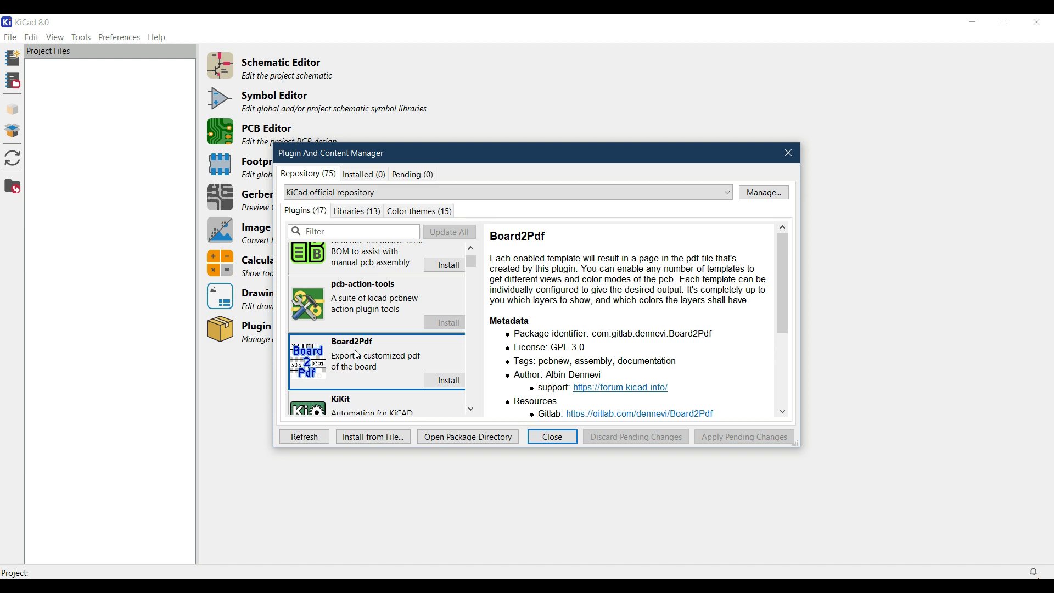
scroll(356, 351, down, 2)
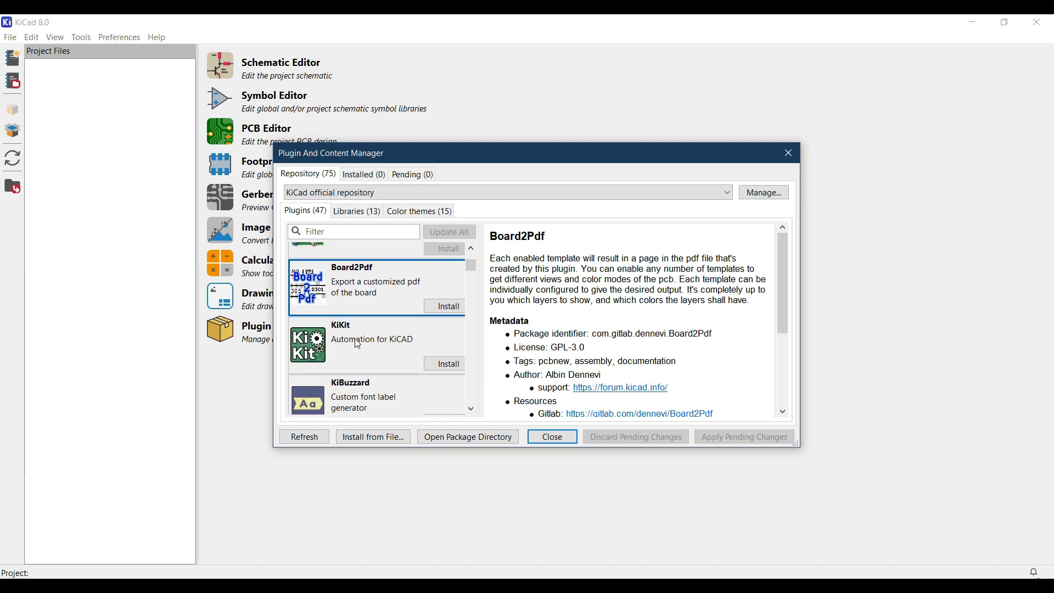
click(358, 343)
scroll(358, 343, down, 4)
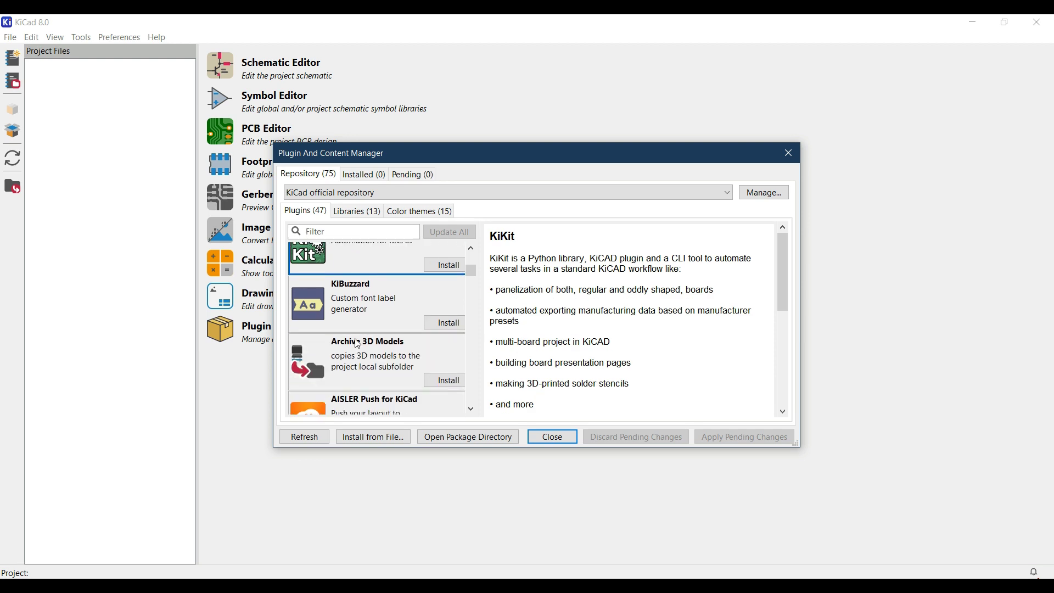
scroll(358, 344, down, 10)
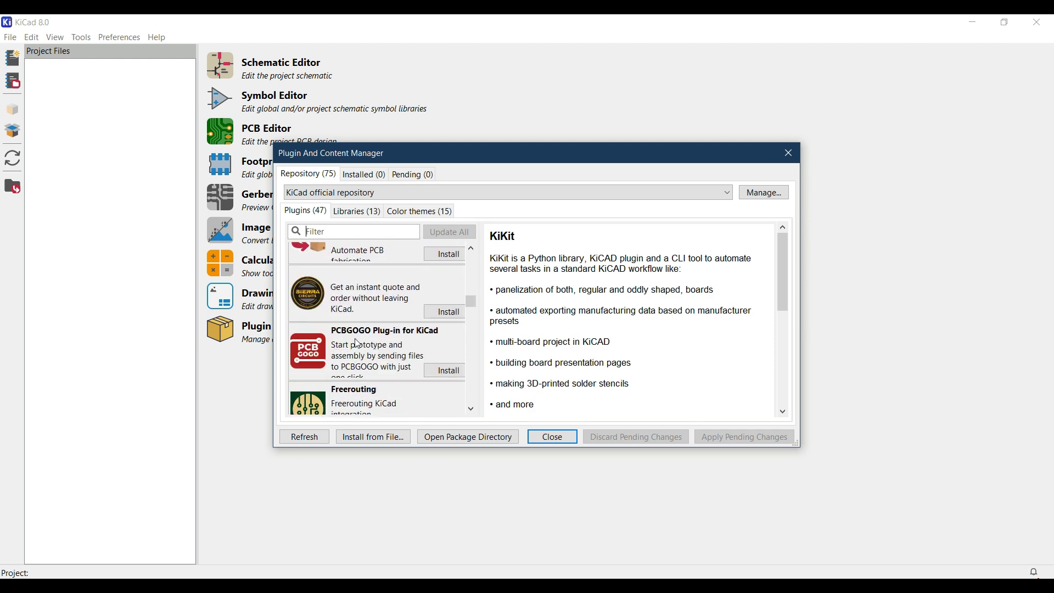
scroll(358, 344, down, 1)
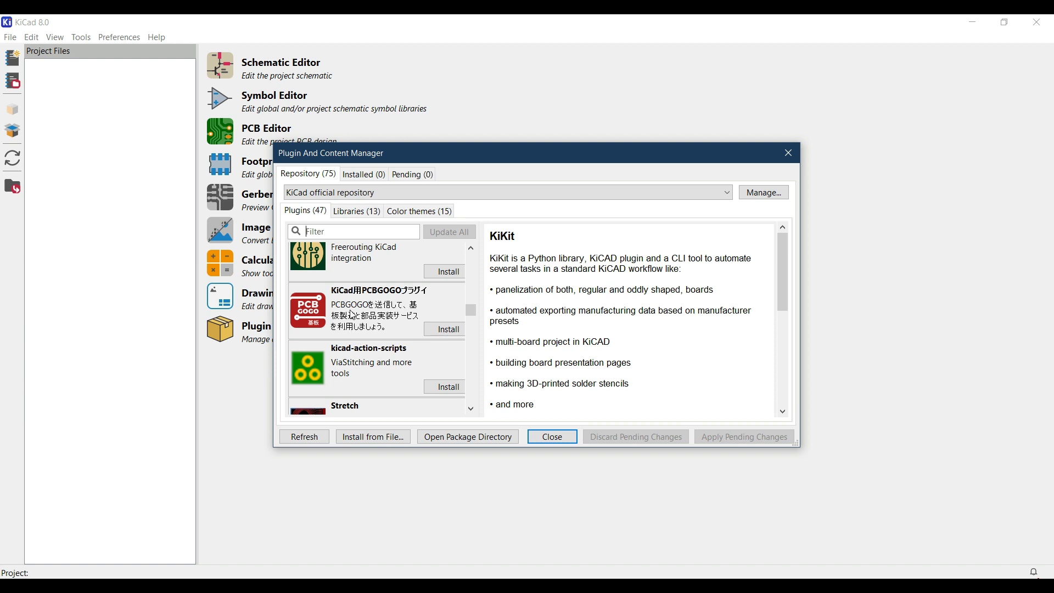
Show the Keyswitch Kicad Library details in an enlarged manager window and read through its metadata and available versions.
click(359, 217)
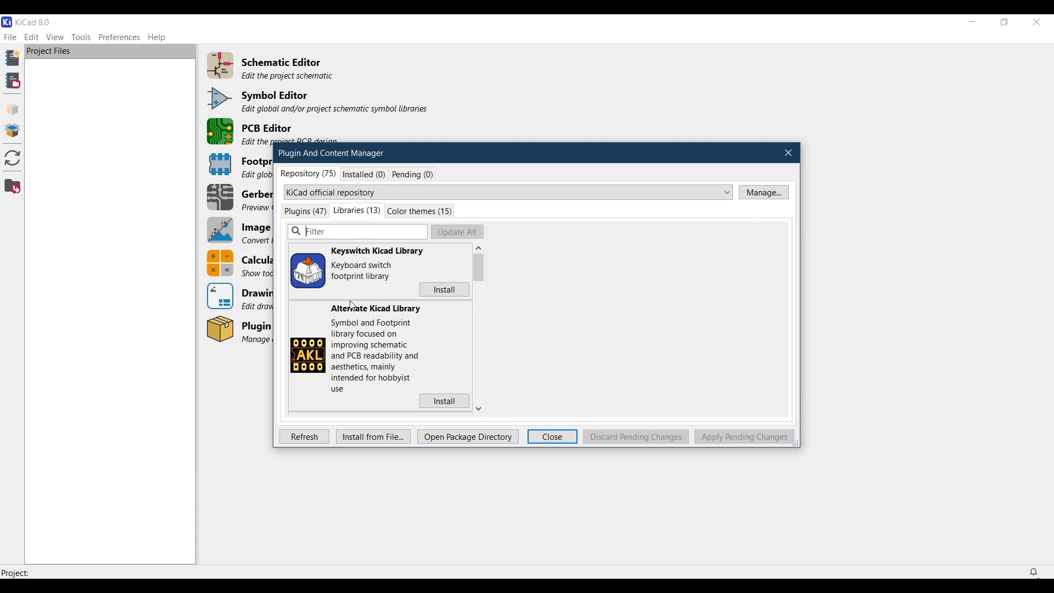
click(379, 270)
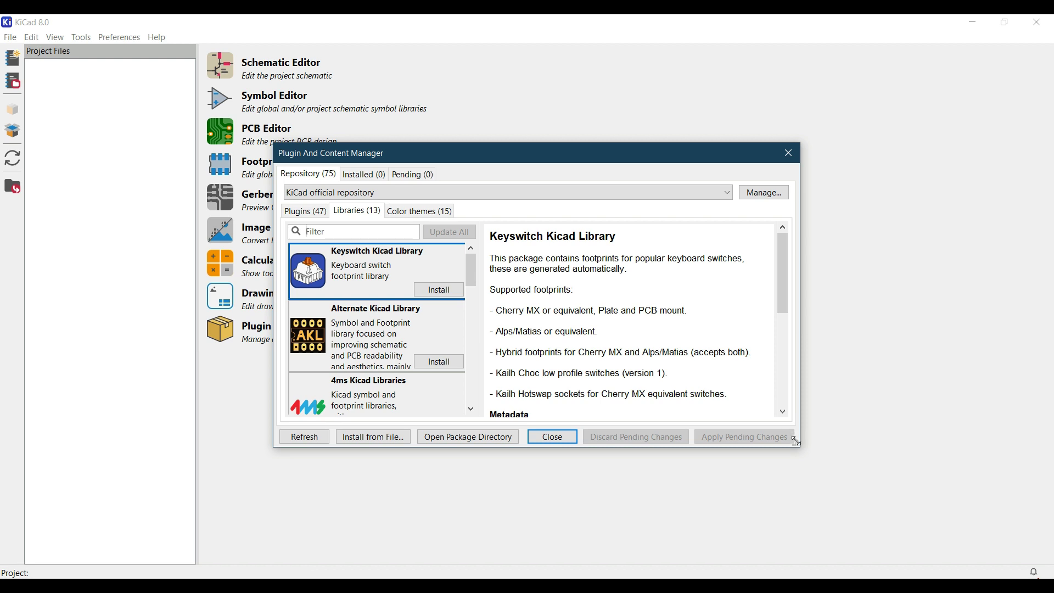
drag(796, 440, 954, 520)
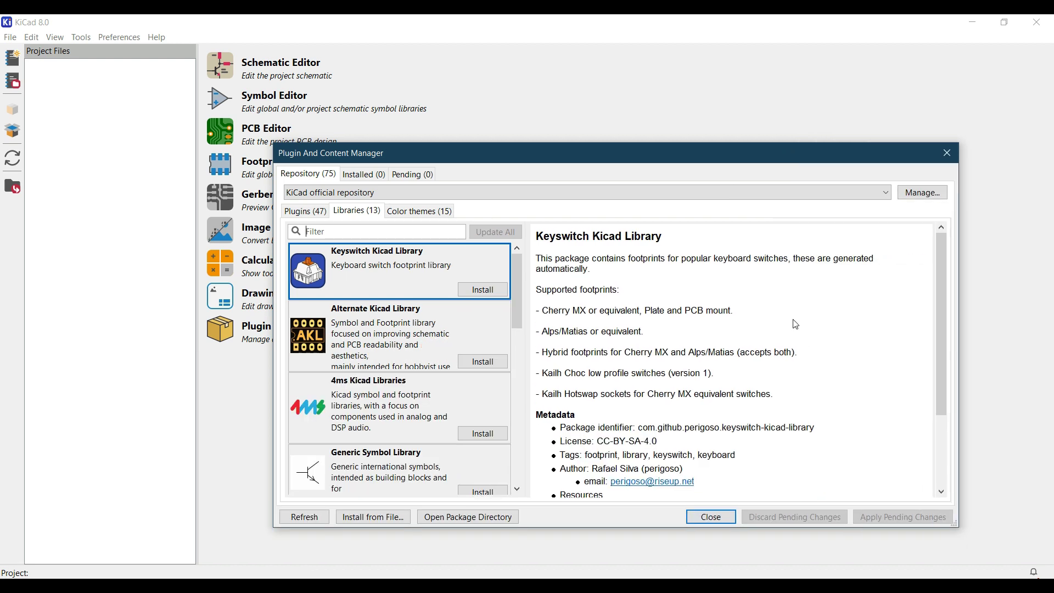
drag(708, 155, 673, 106)
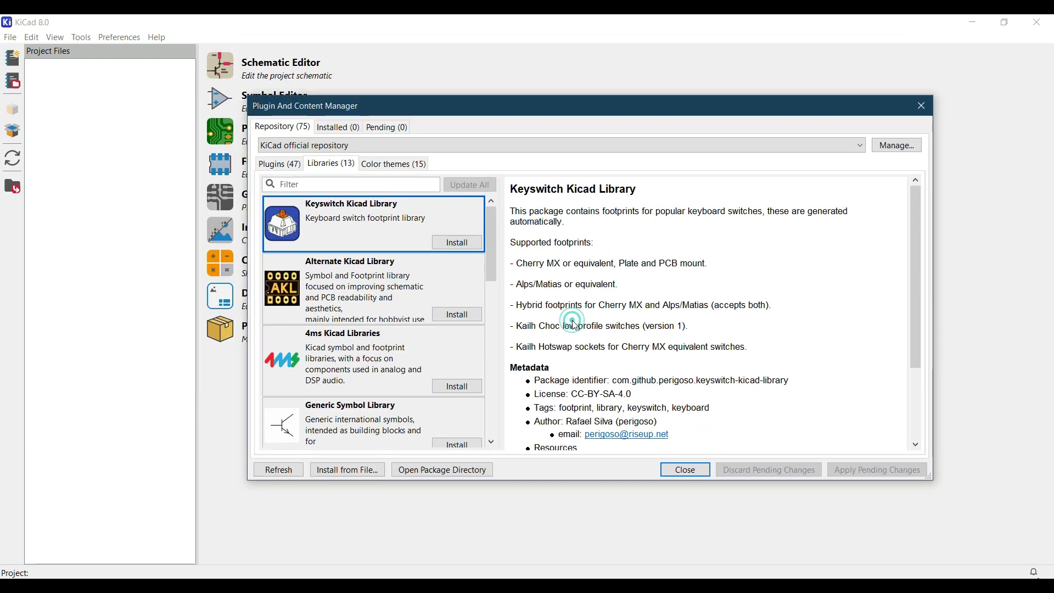
scroll(572, 313, down, 1)
scroll(604, 345, up, 1)
scroll(631, 368, down, 3)
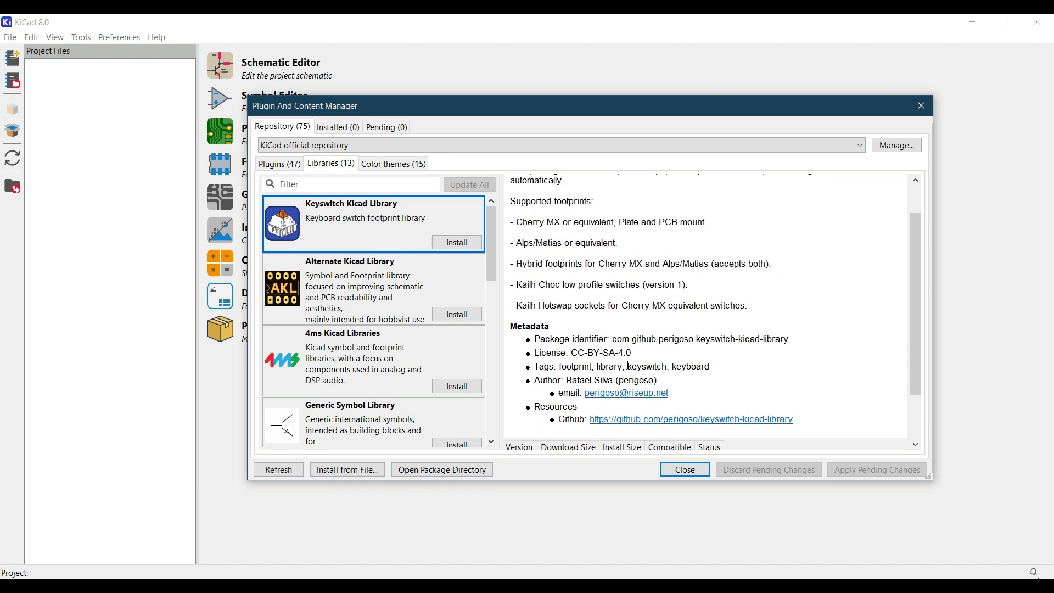
scroll(659, 336, down, 3)
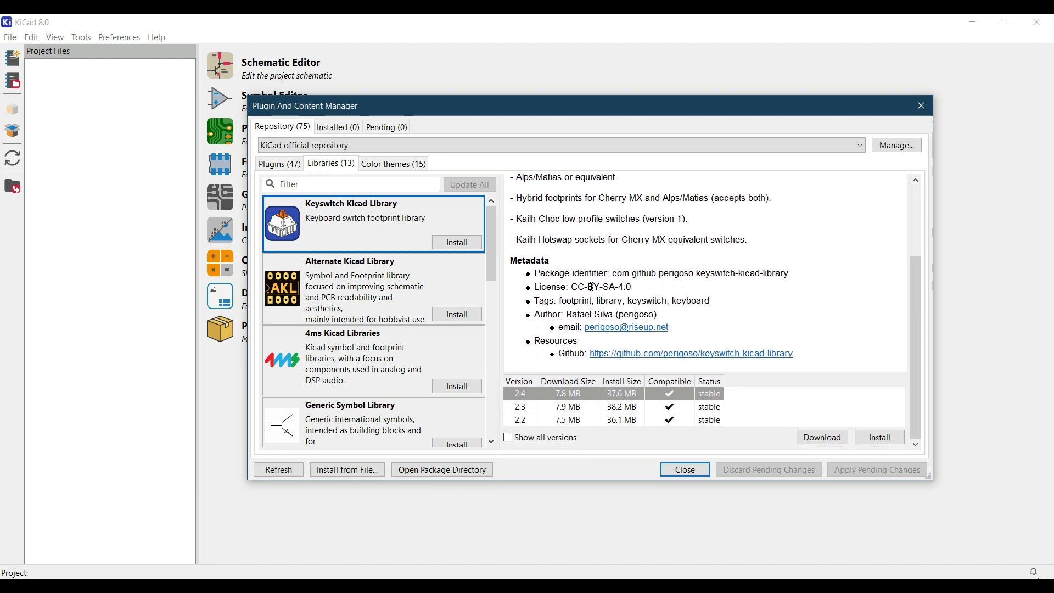
Return to the plugins and examine KiKit's description, metadata and resource links.
click(277, 163)
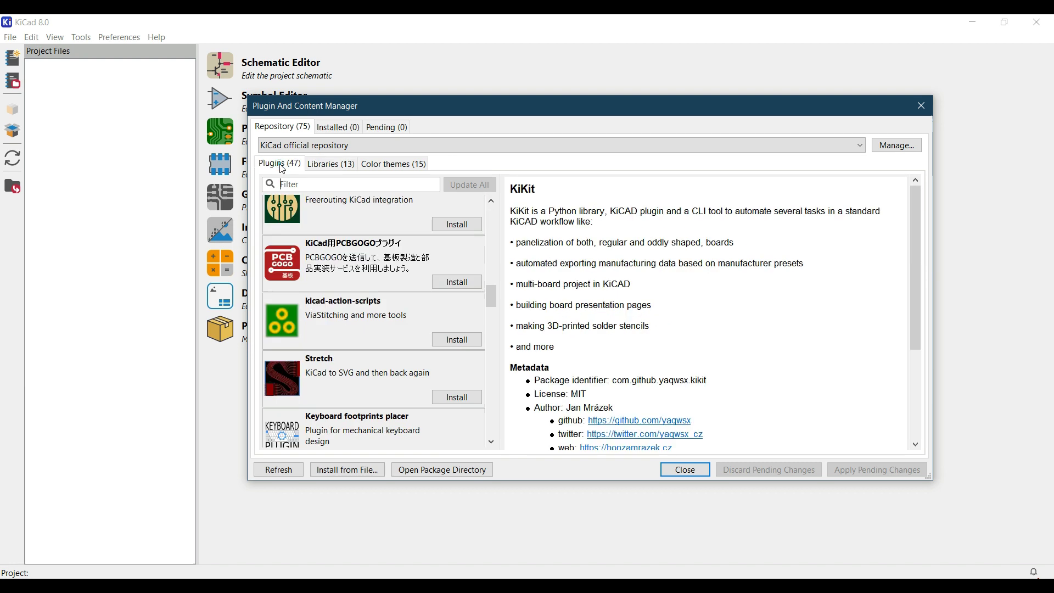
scroll(370, 351, up, 5)
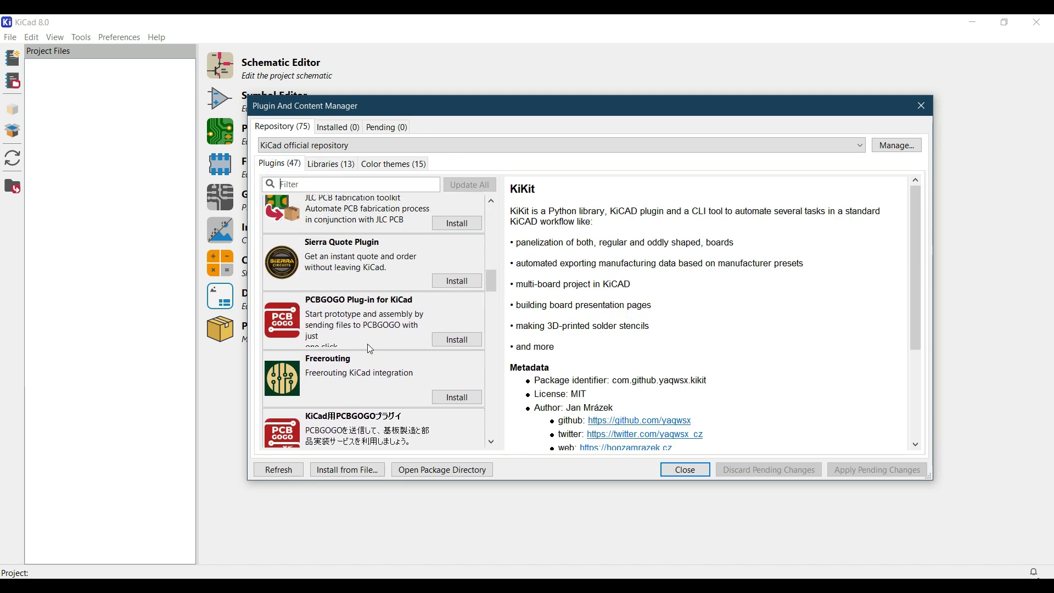
scroll(370, 349, up, 8)
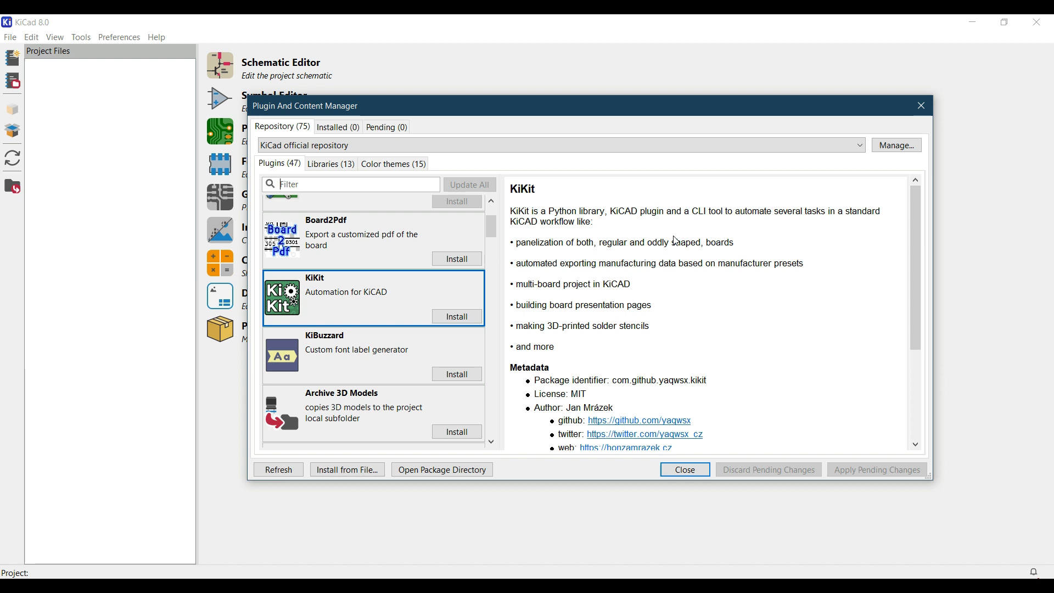
scroll(684, 296, down, 3)
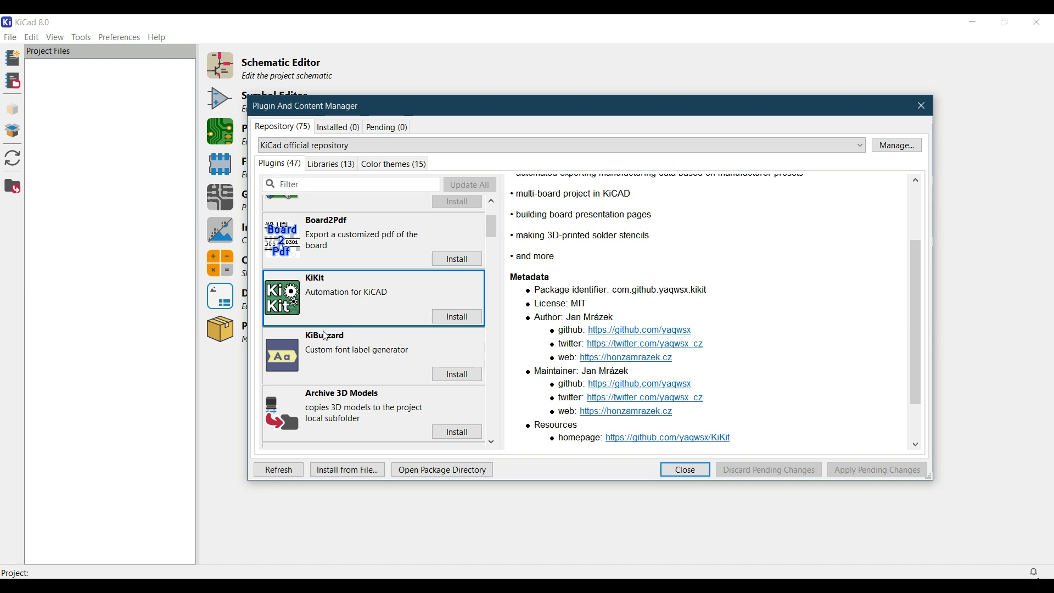
scroll(340, 329, up, 2)
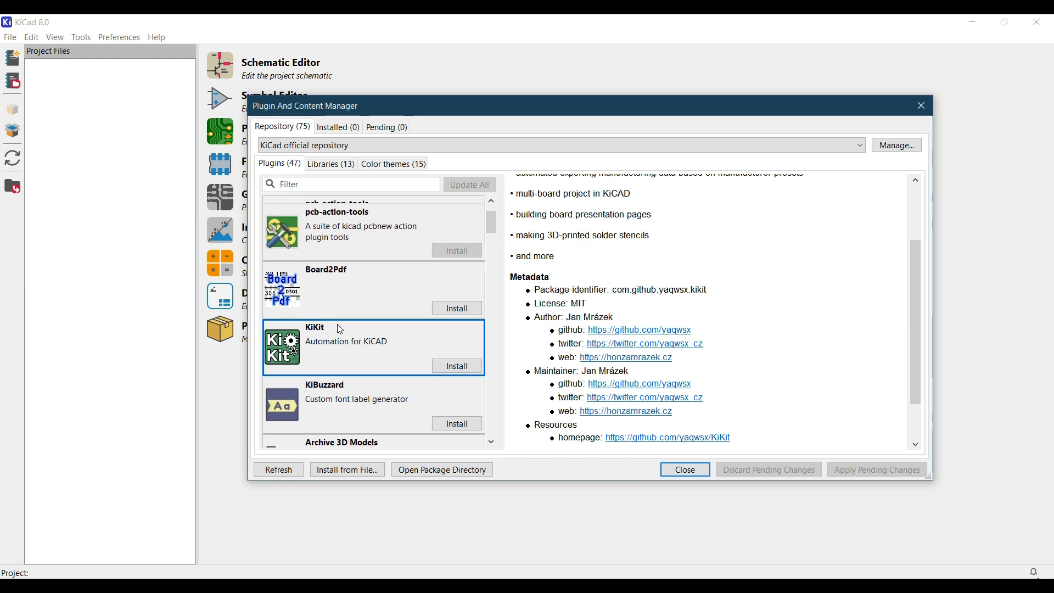
click(390, 345)
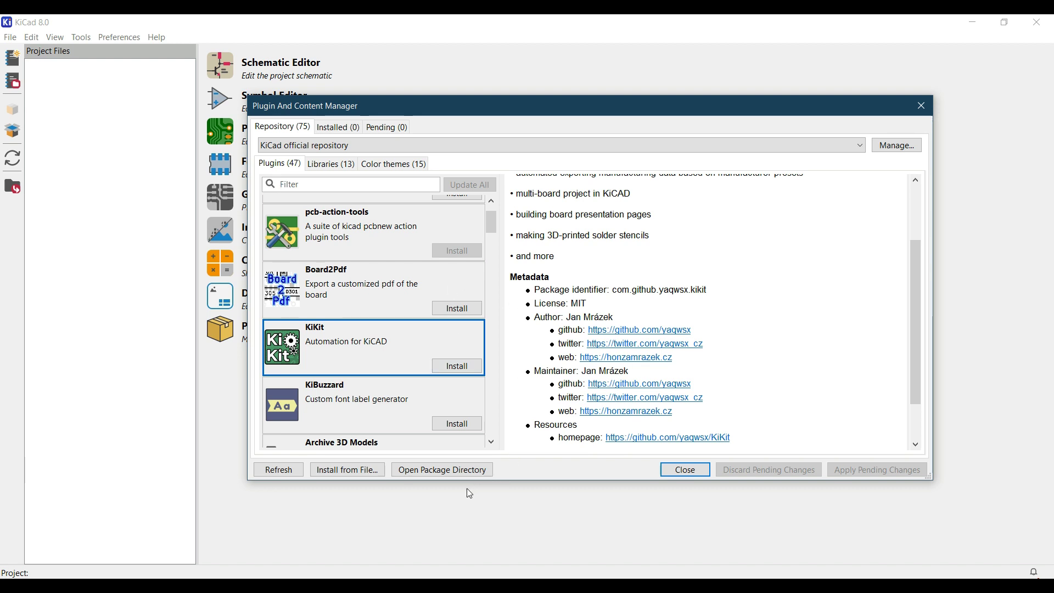
Check the installed packages and the pending changes, and return to the repository listing.
click(333, 127)
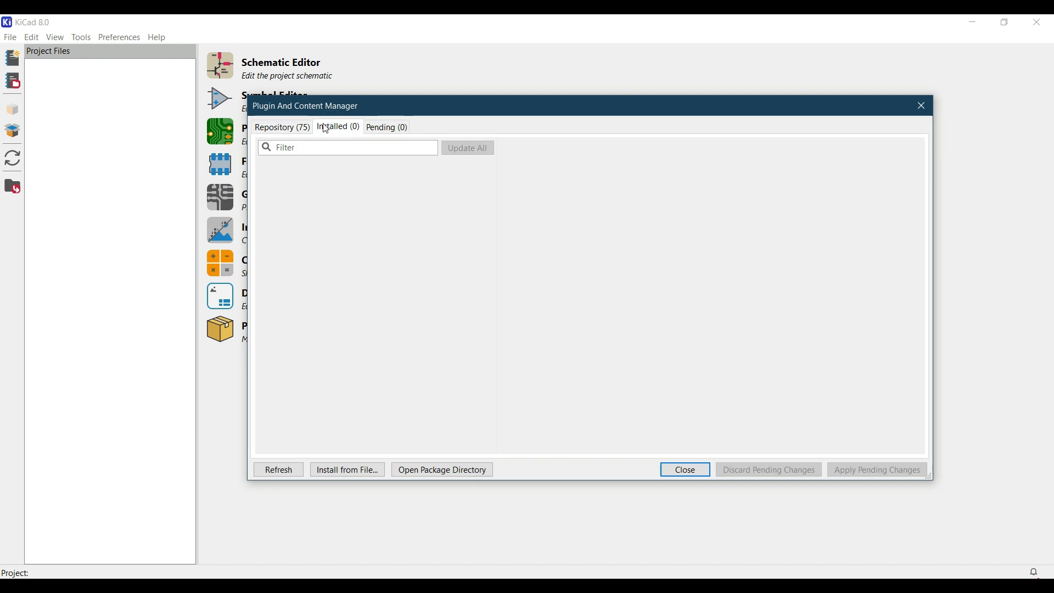
click(394, 132)
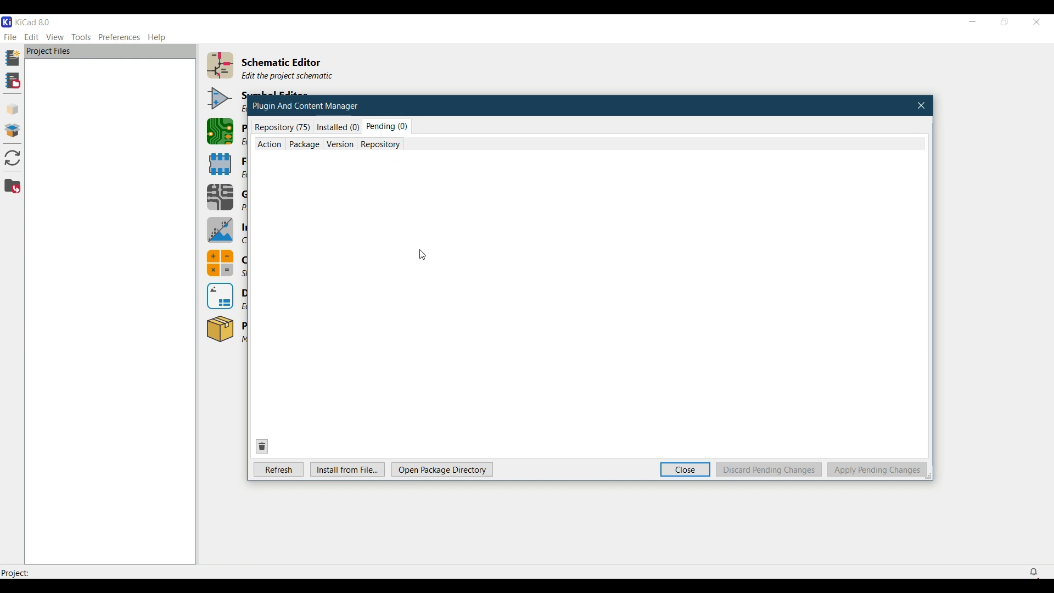
click(299, 127)
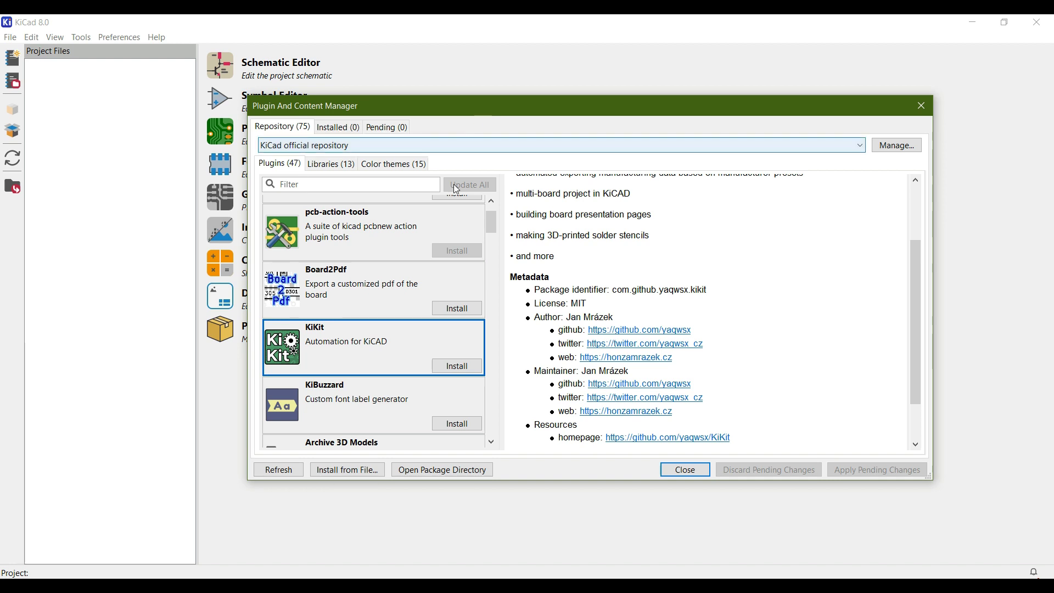
Review the repository's libraries and the Solarized Light Theme details among the color themes, ending back at the plugins.
click(322, 169)
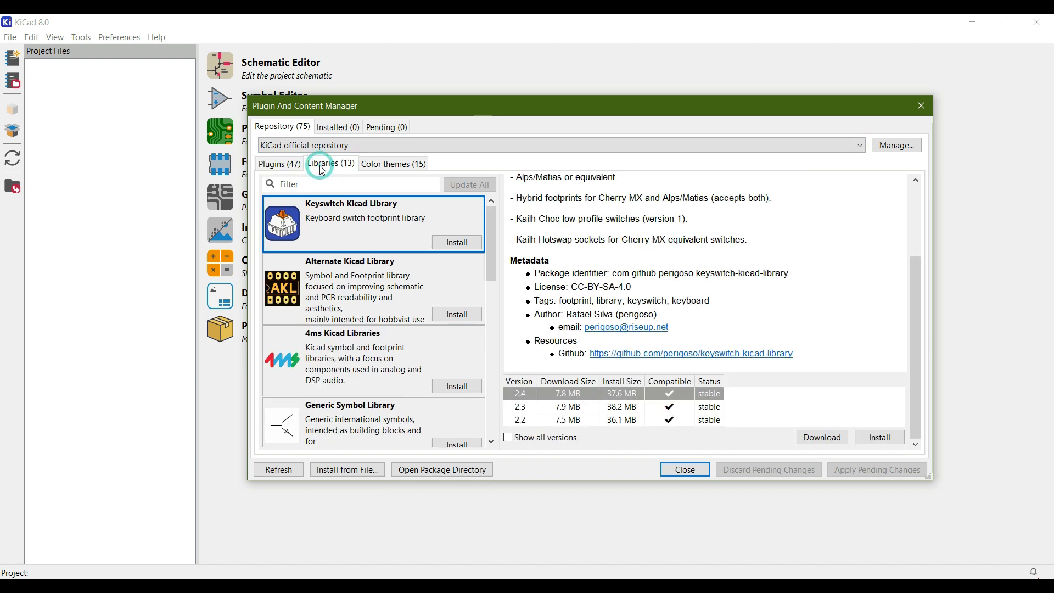
click(416, 165)
click(387, 217)
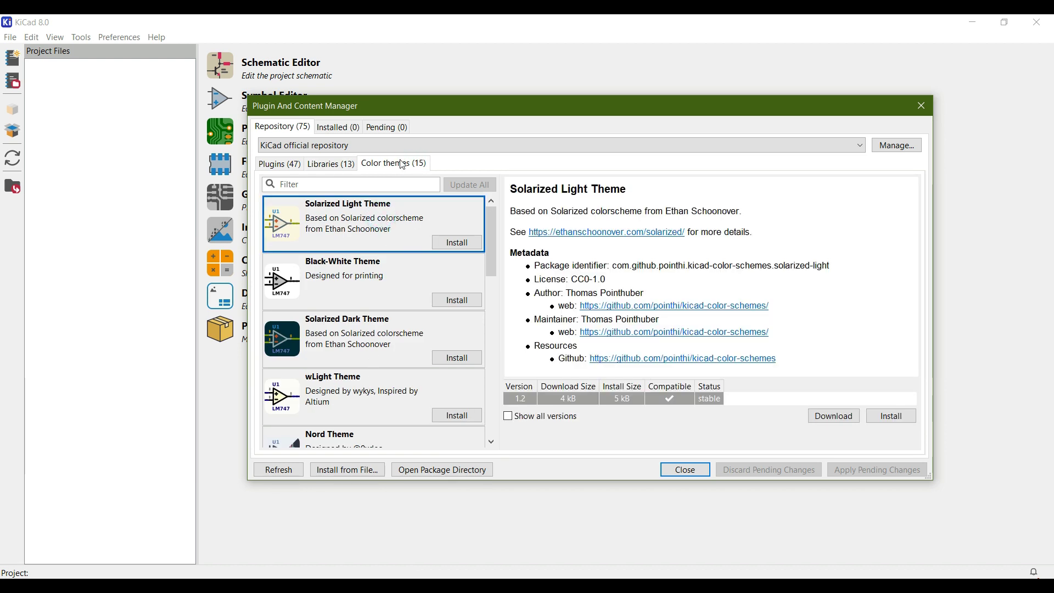
click(288, 166)
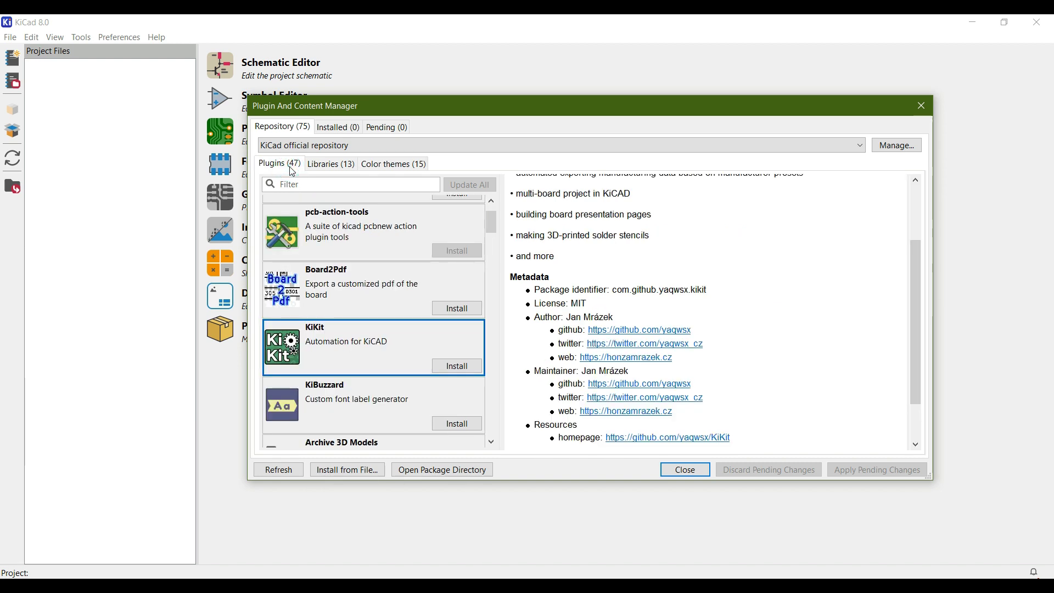